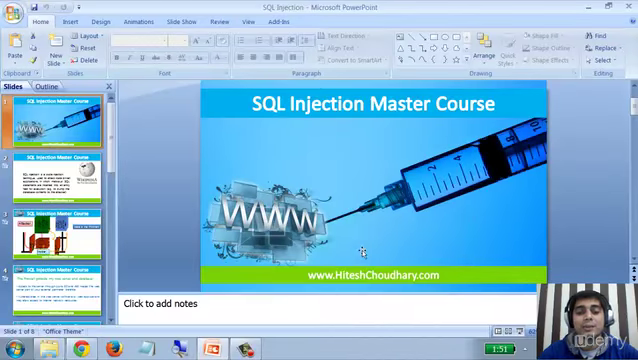
Switch to Chrome on wampserver.com and go to the Downloads section listing 32-bit and 64-bit versions
key(alt+Tab)
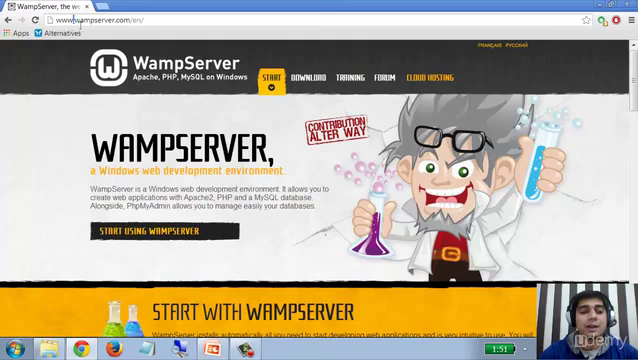
drag(73, 20, 133, 20)
click(149, 23)
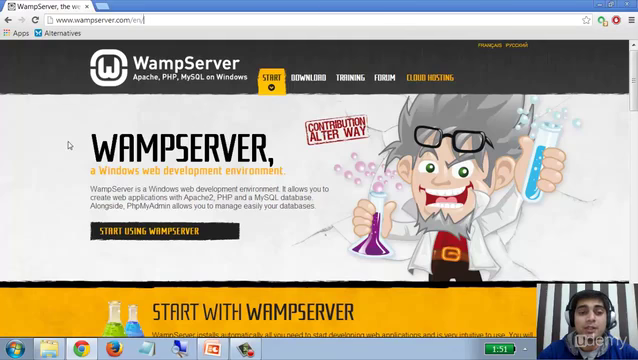
click(320, 85)
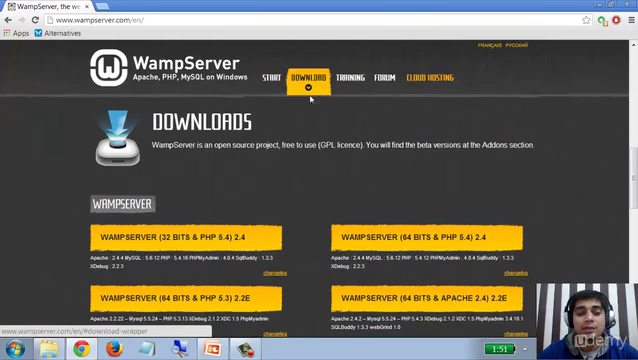
scroll(301, 204, down, 1)
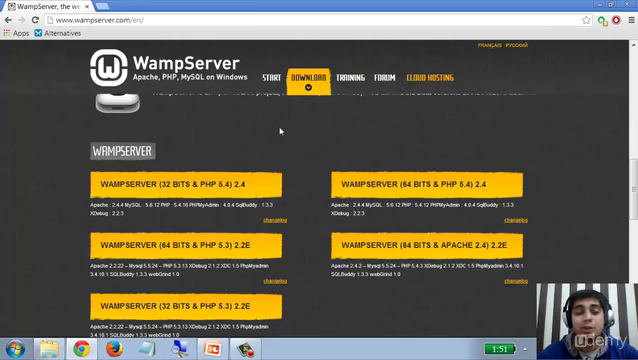
click(598, 6)
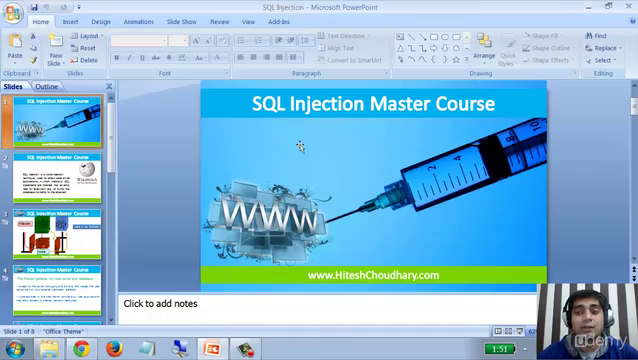
click(591, 7)
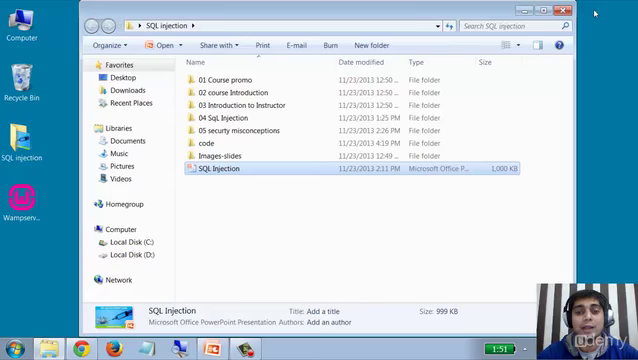
click(524, 14)
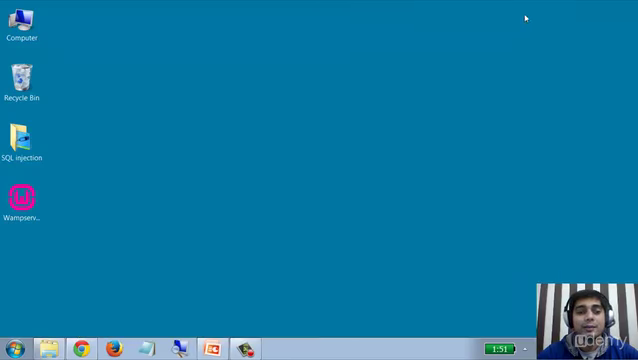
click(16, 198)
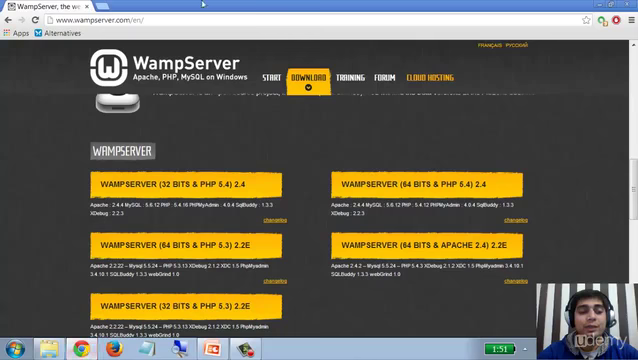
In a new tab, download hiteshchoudhary.com/injection/master.zip and save it to the Desktop
click(100, 7)
text(hiteshchoudhary.com)
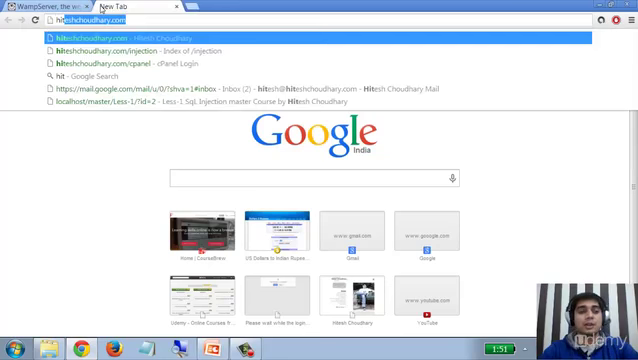
key(Right)
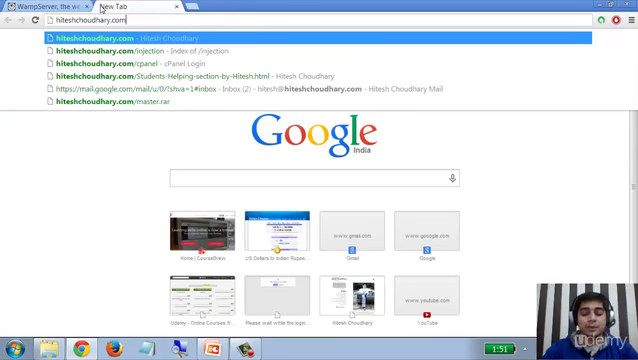
text(/in)
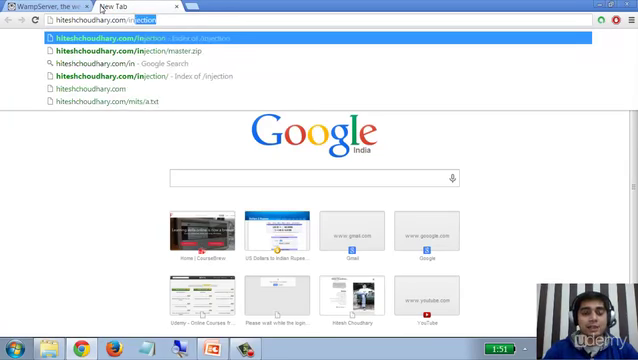
key(Right)
text(/m)
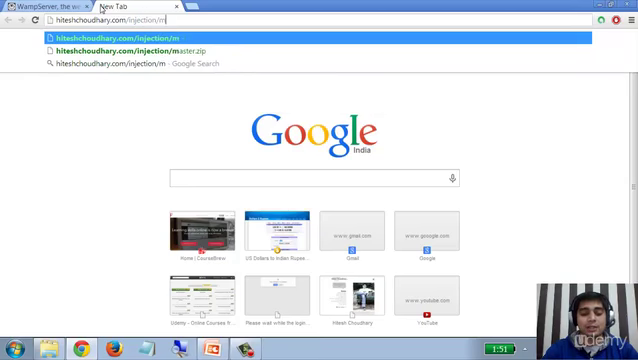
text(aster.)
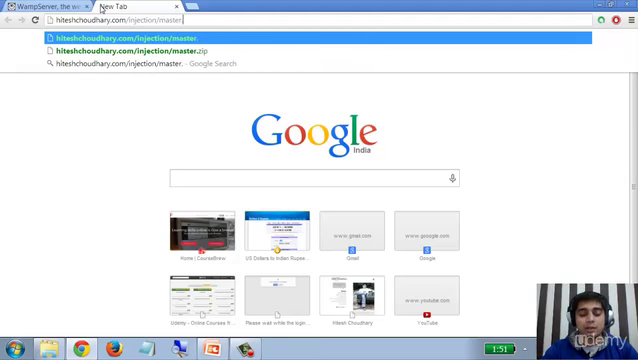
text(zip)
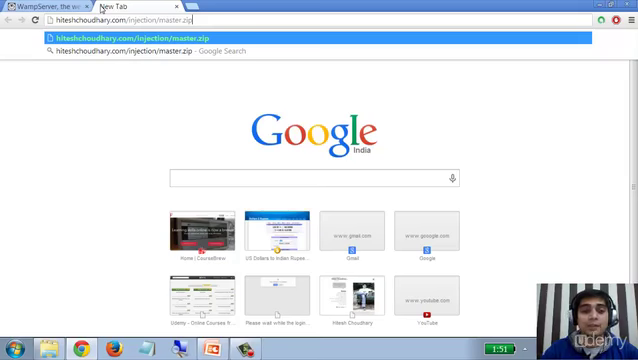
key(Return)
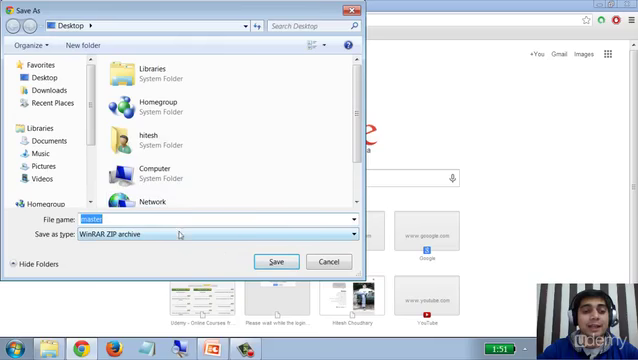
click(274, 262)
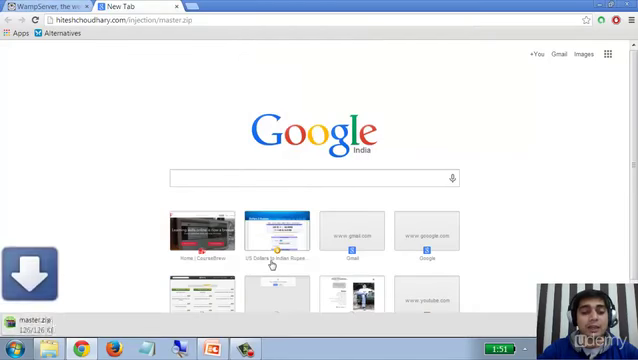
On the desktop, check the downloaded master archive's properties, then close them
click(597, 6)
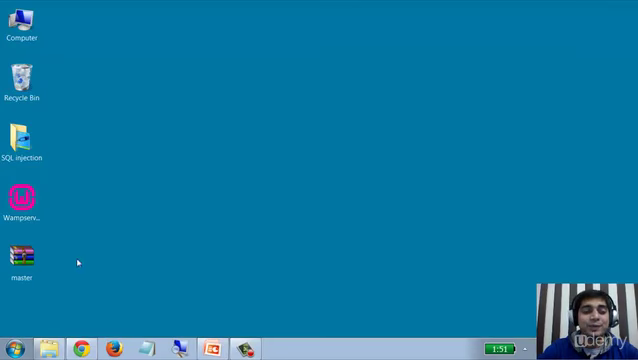
click(21, 257)
key(alt+Return)
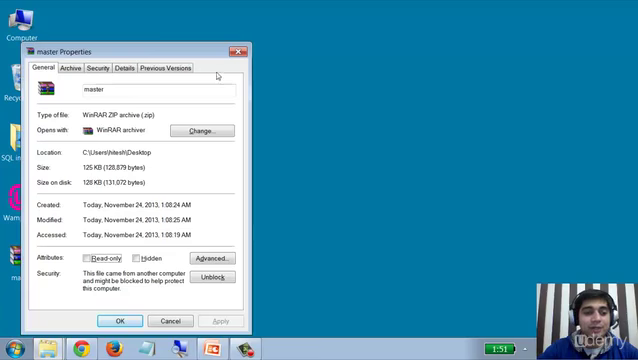
click(240, 51)
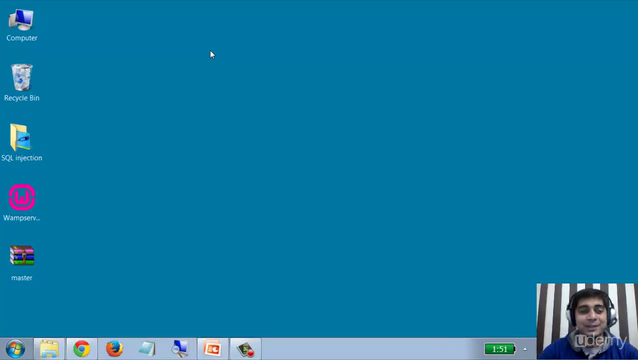
Launch the WampServer 2.4 installer from the desktop, allowing it past the security warning
double_click(35, 204)
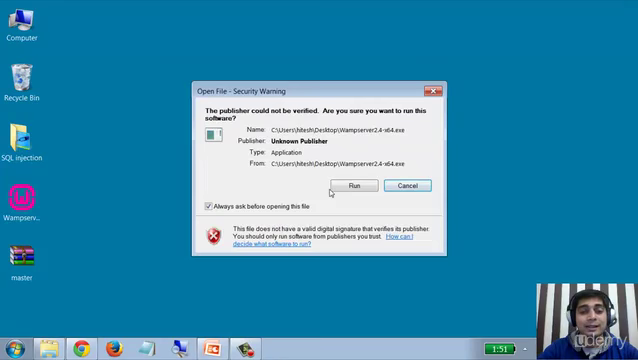
click(353, 186)
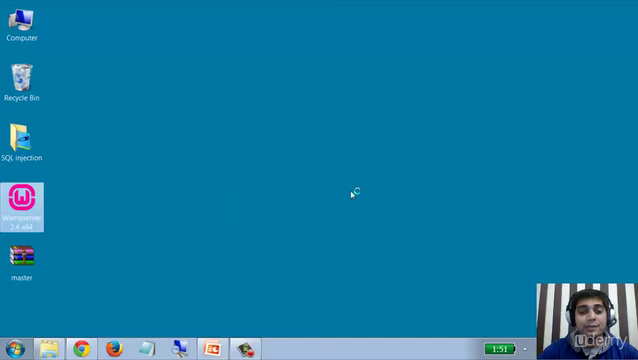
click(351, 190)
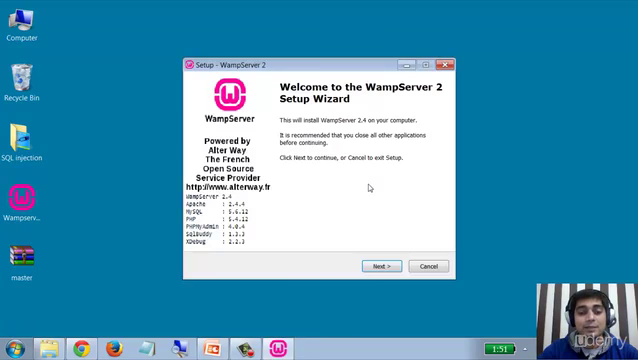
Accept the license agreement and confirm installing into the existing c:\wamp folder
click(379, 266)
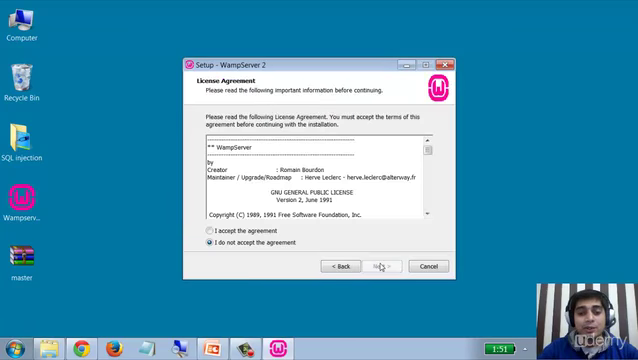
click(276, 231)
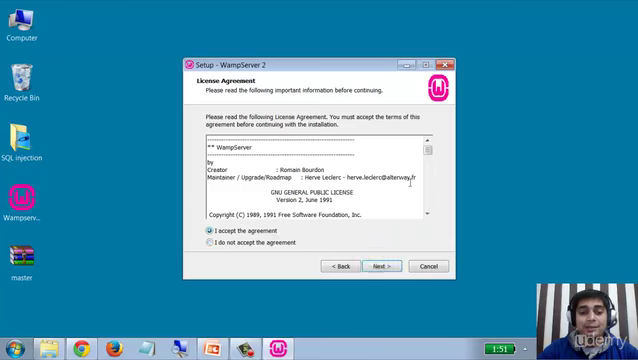
drag(428, 149, 427, 213)
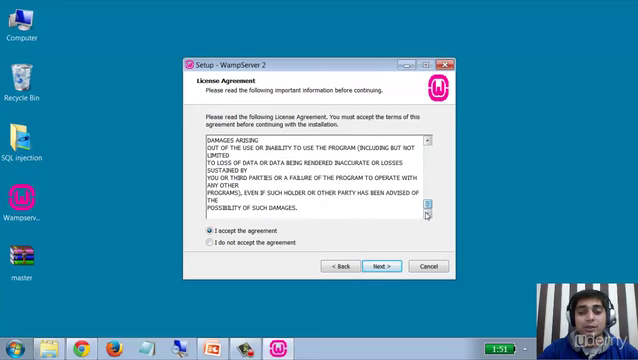
click(388, 268)
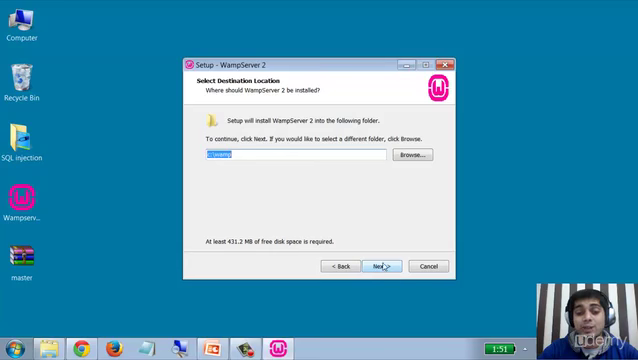
click(383, 268)
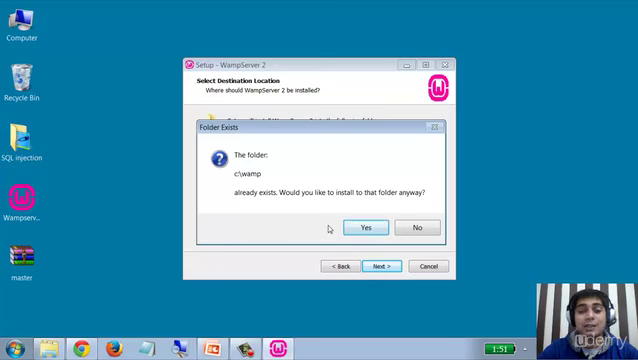
click(352, 228)
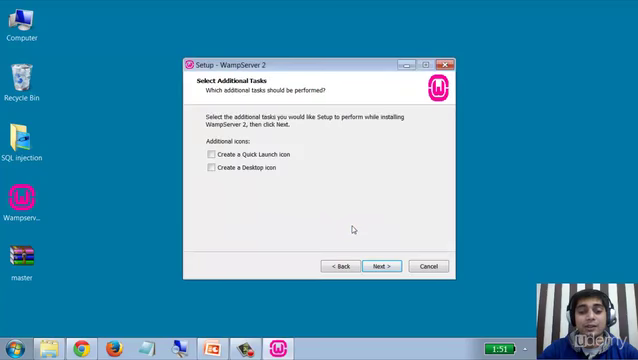
Add a WampServer desktop icon and start the installation
click(212, 168)
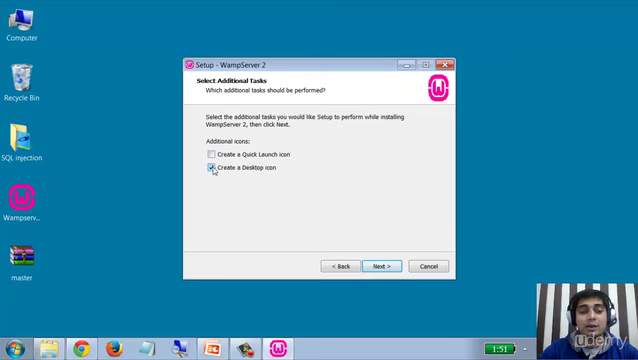
click(383, 267)
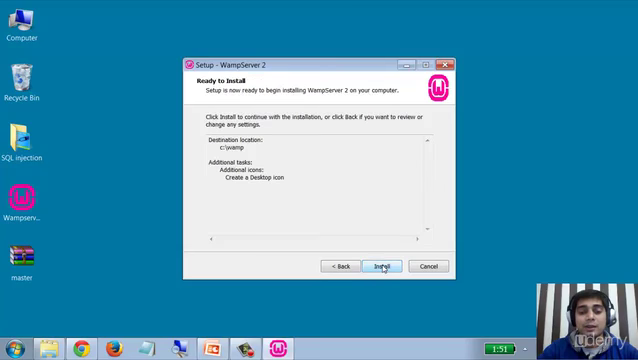
click(383, 267)
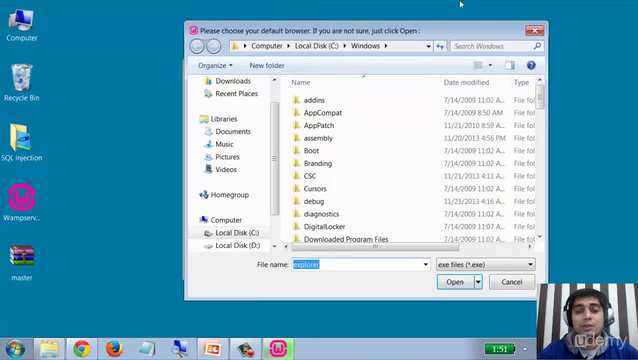
Choose C:\Program Files (x86)\Mozilla Firefox\firefox.exe as WampServer's default browser
click(331, 47)
double_click(365, 177)
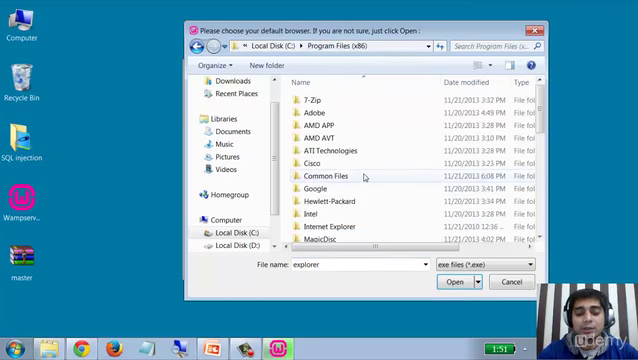
scroll(365, 178, down, 4)
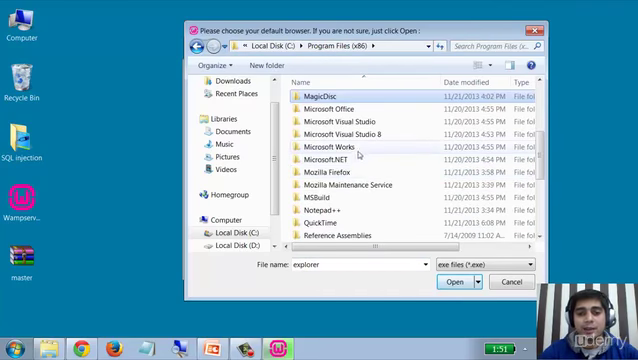
double_click(357, 172)
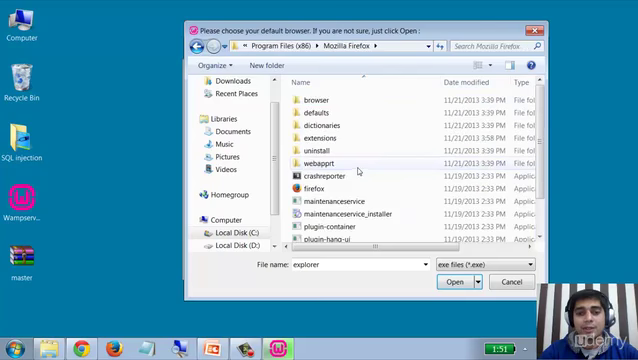
click(348, 189)
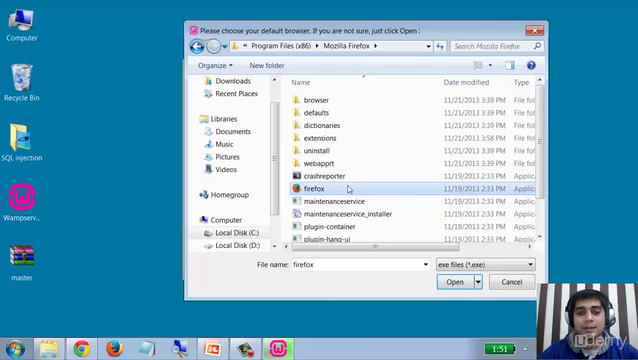
click(455, 282)
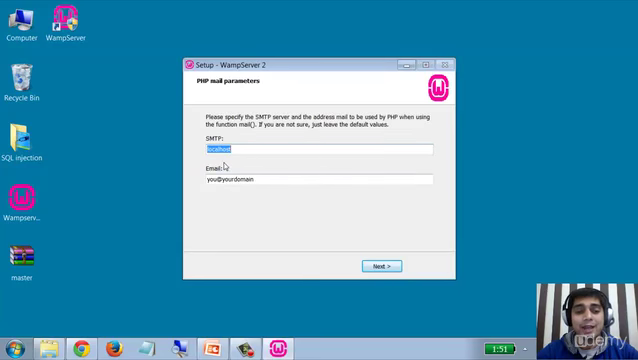
Keep the localhost PHP mail defaults and finish setup with 'Launch WampServer 2 now' checked
click(370, 266)
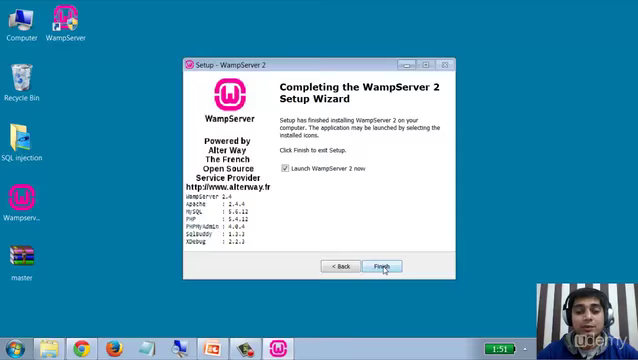
click(383, 269)
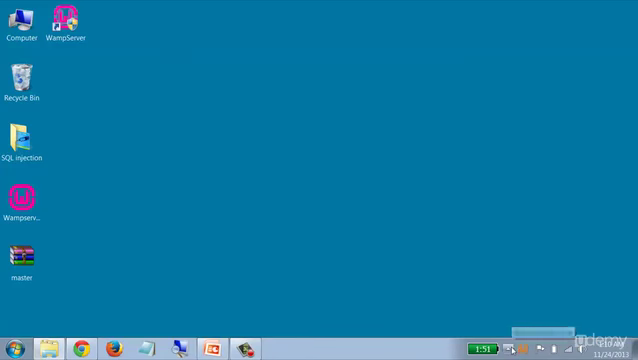
Open the www directory from the WampServer tray icon's menu
click(508, 349)
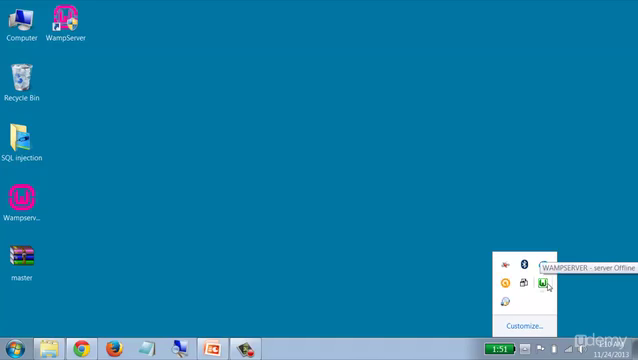
click(543, 285)
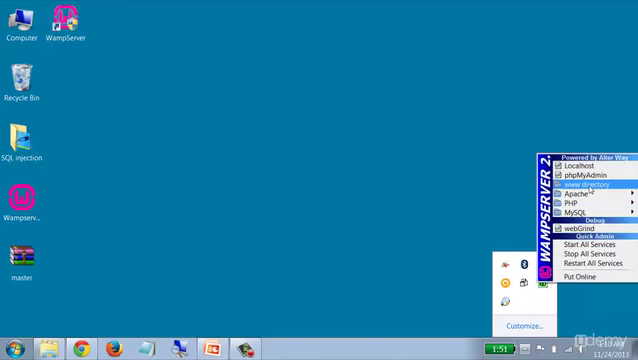
click(590, 187)
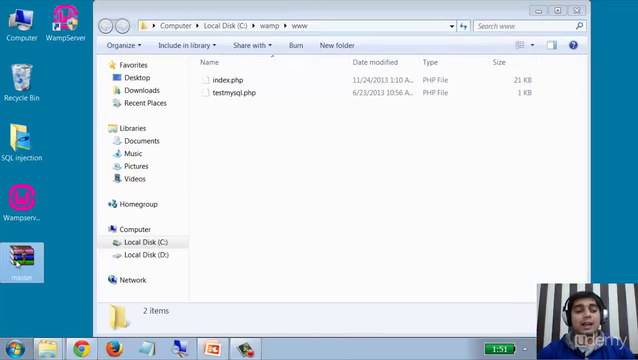
Move the master archive from the desktop into www and extract it there
mouse_move(20, 262)
mouse_down()
mouse_move(293, 181)
mouse_move(289, 168)
mouse_up()
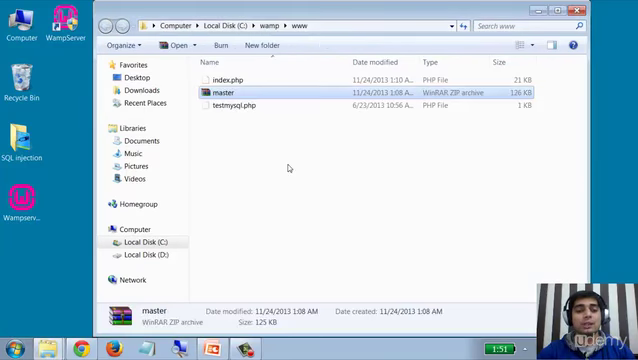
right_click(220, 93)
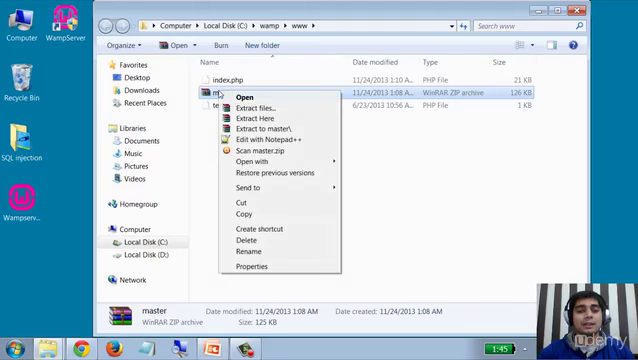
click(253, 120)
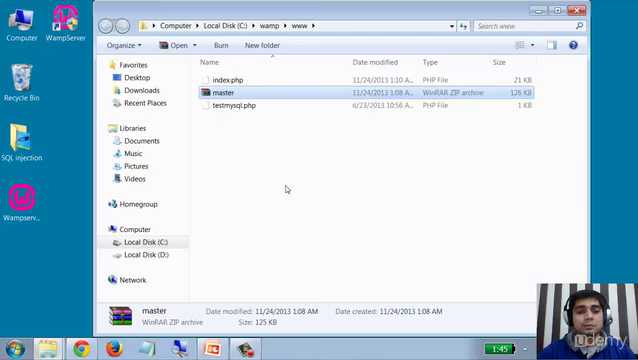
Delete index.php and testmysql.php from www to the Recycle Bin
click(245, 121)
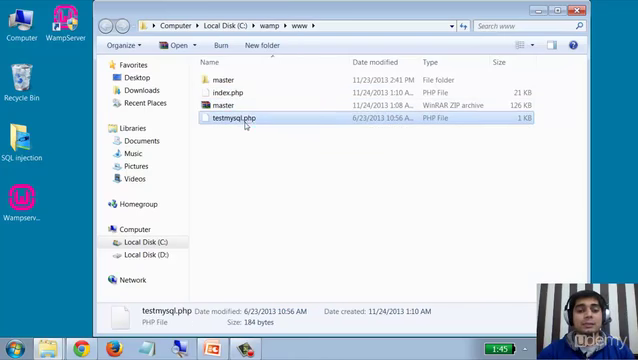
ctrl+click(249, 95)
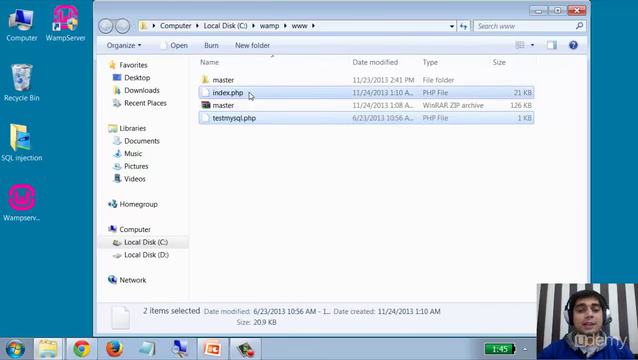
key(Delete)
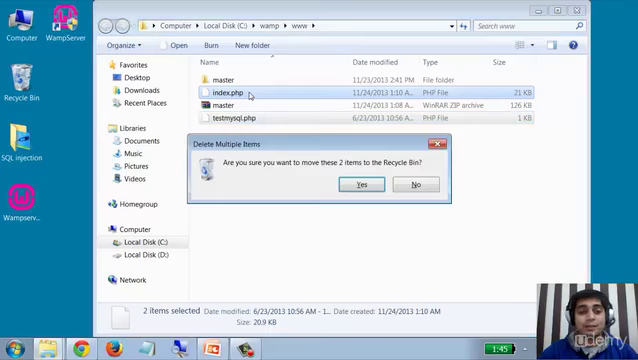
key(Return)
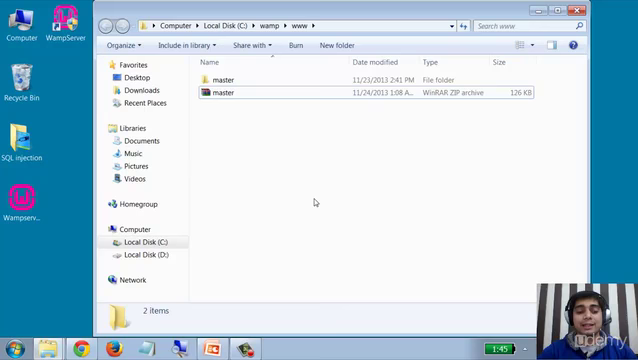
Launch Firefox and load the localhost/master/ course page
click(114, 349)
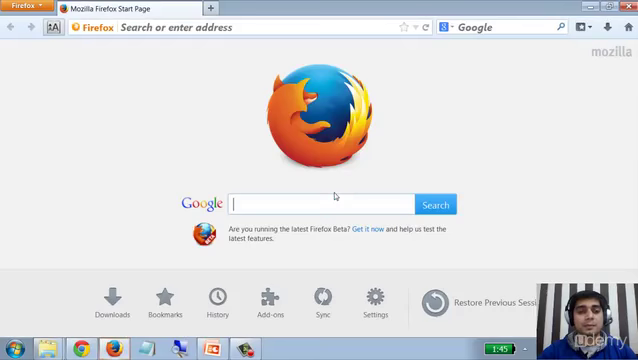
click(260, 27)
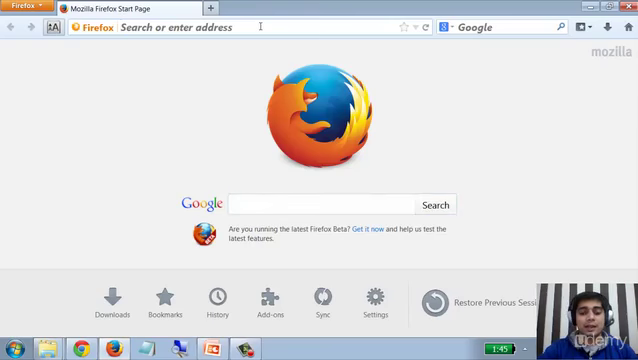
text(lo)
key(Right)
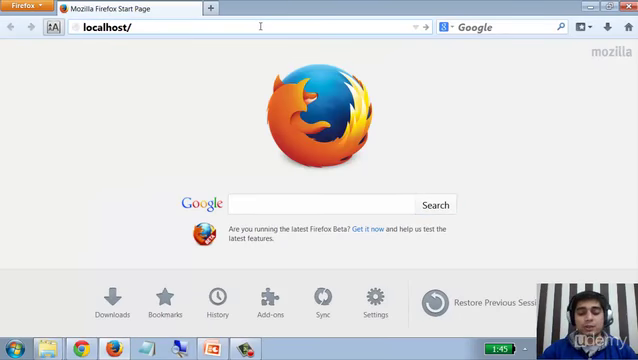
text(mast)
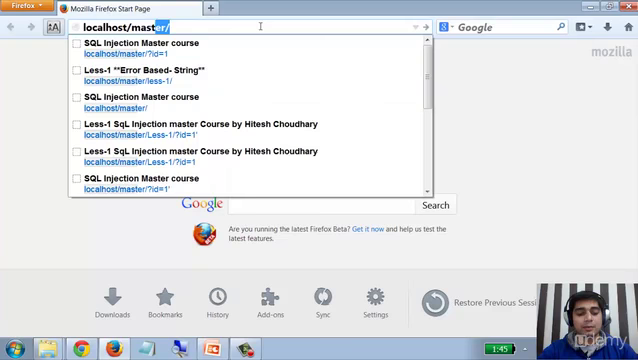
text(er)
key(Return)
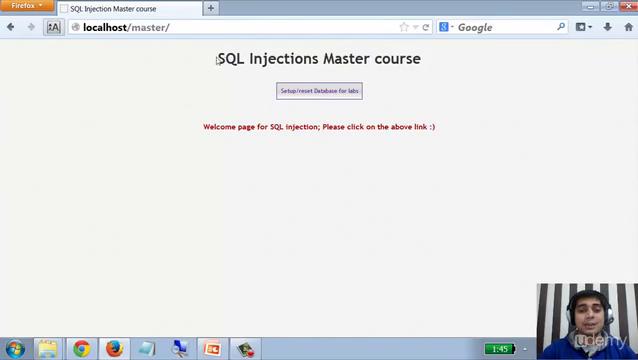
Run 'Setup/reset Database for labs', then go back to the course page
drag(217, 60, 406, 58)
click(430, 63)
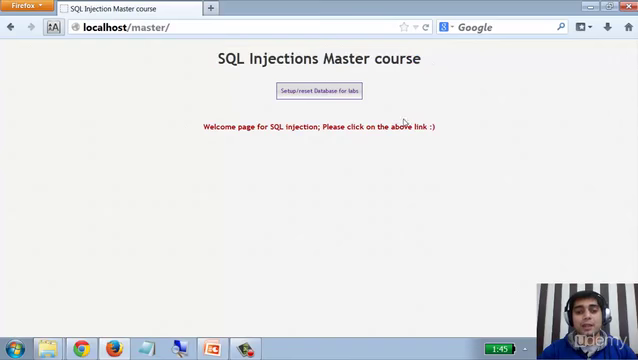
click(316, 96)
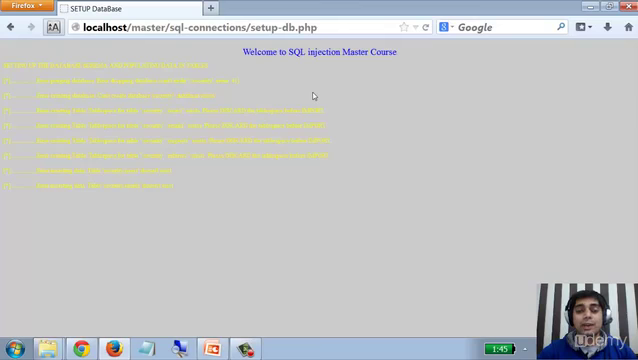
click(11, 27)
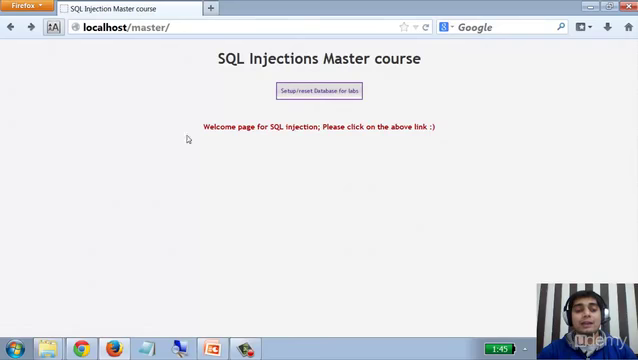
In the www Explorer window, open the master folder and select Less-1
mouse_move(47, 348)
click(40, 325)
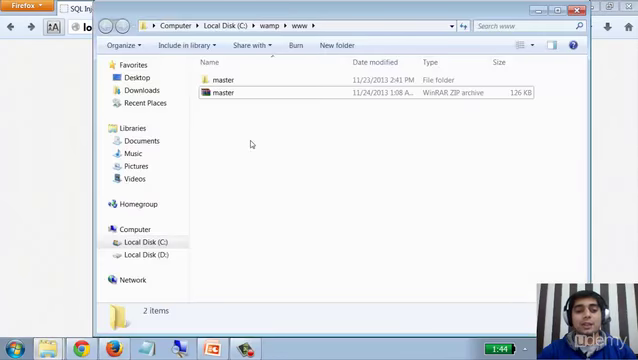
double_click(258, 81)
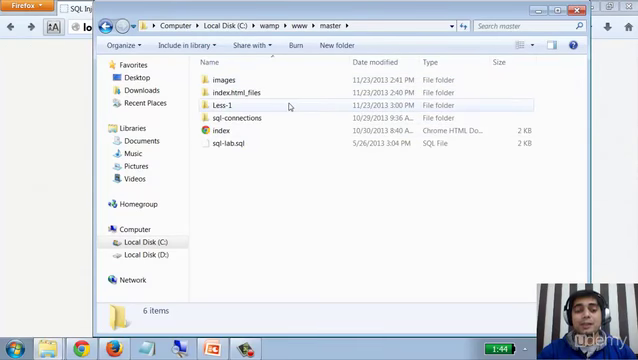
click(231, 107)
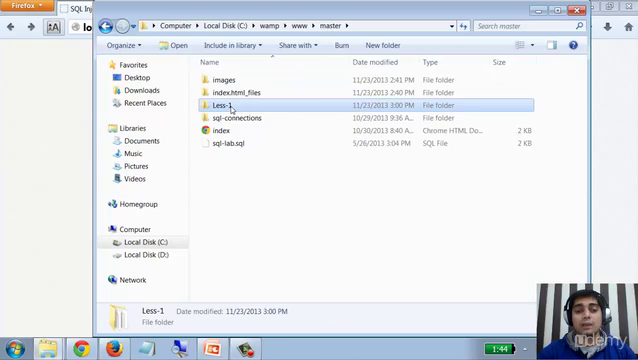
Switch back to Firefox and load localhost/master/Less-1/ from the course page address
click(80, 80)
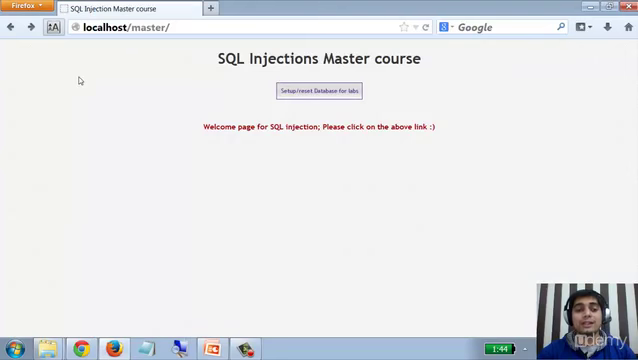
click(225, 30)
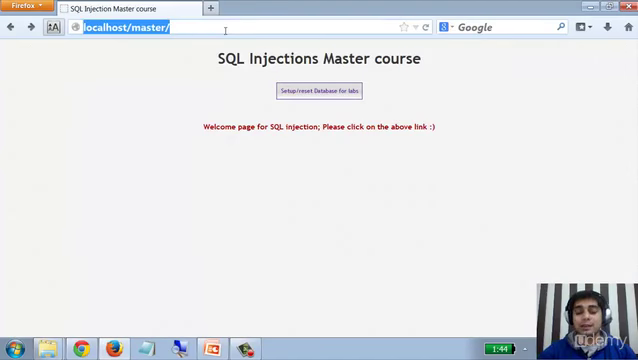
click(225, 30)
text(Less-1/)
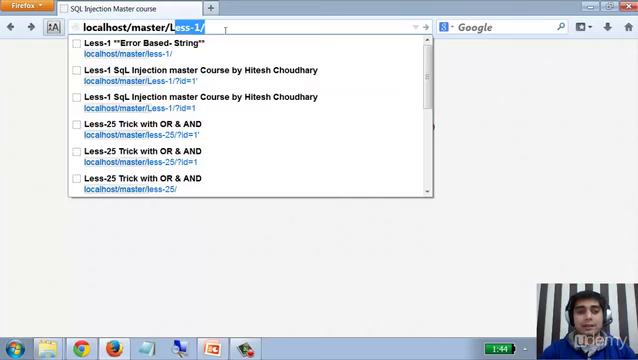
key(Return)
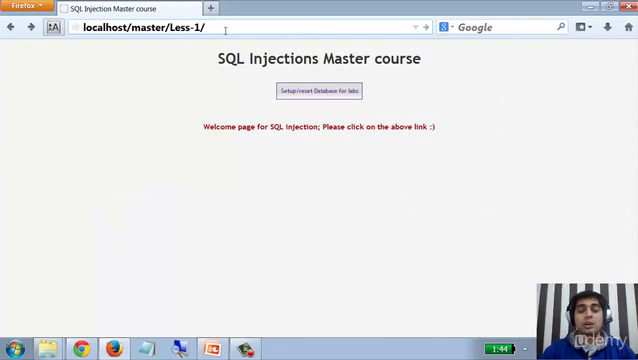
drag(177, 27, 171, 27)
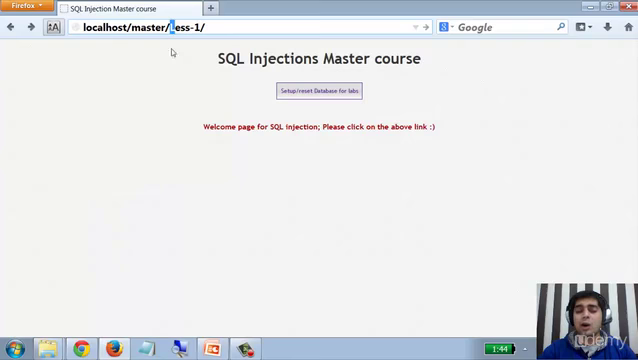
click(172, 78)
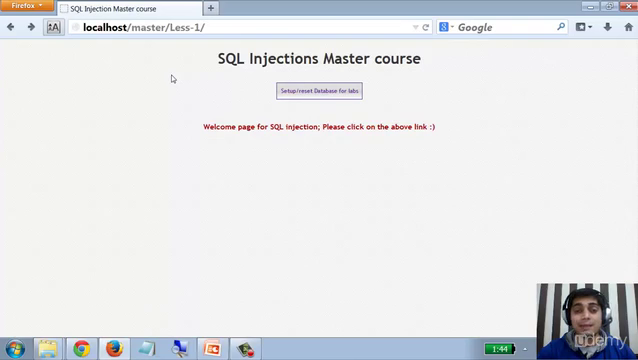
Reload the Less-1 lesson page and check its welcome heading
click(195, 28)
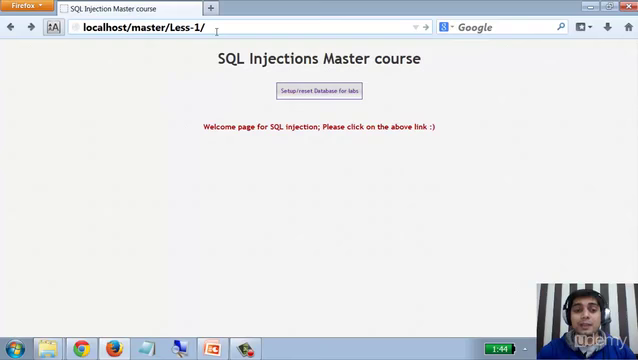
click(216, 32)
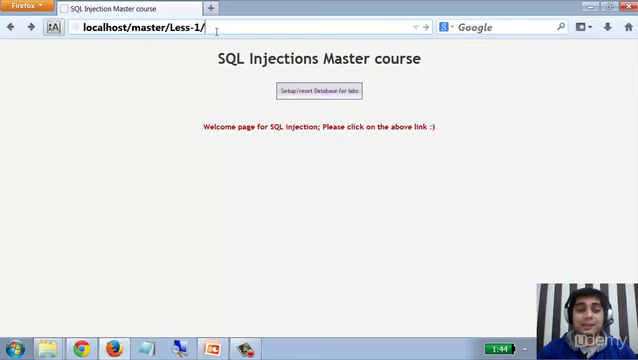
key(Return)
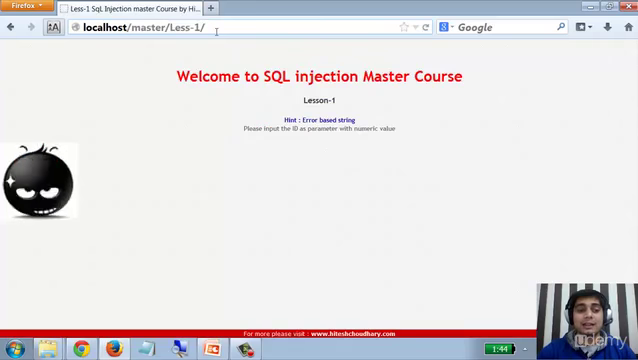
triple_click(181, 82)
click(451, 100)
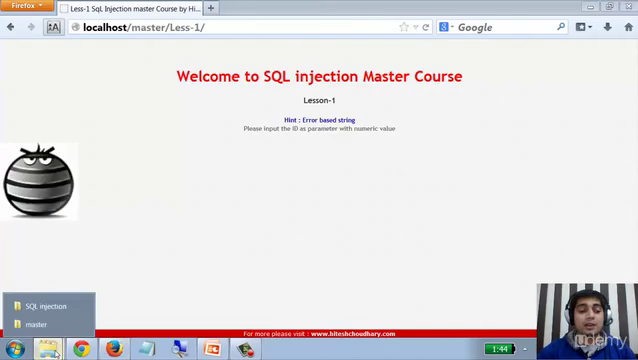
Bring up the master folder window and open Less-1 to view img1, index.php and result
click(50, 328)
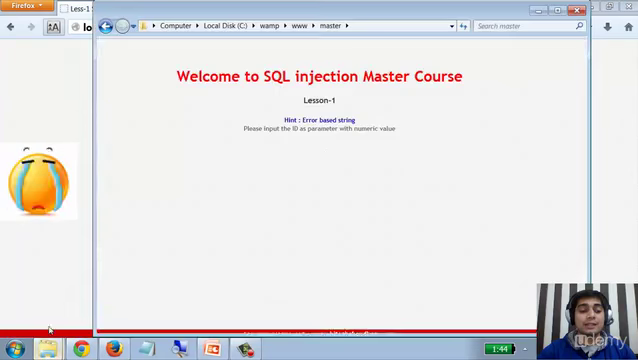
click(242, 171)
double_click(232, 107)
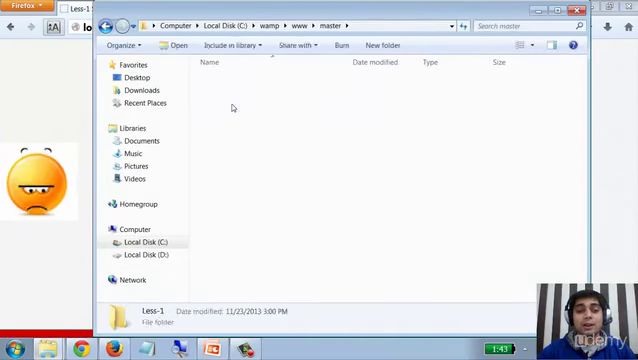
click(224, 96)
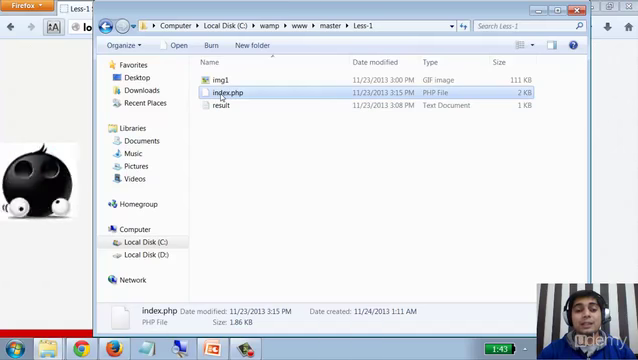
click(264, 148)
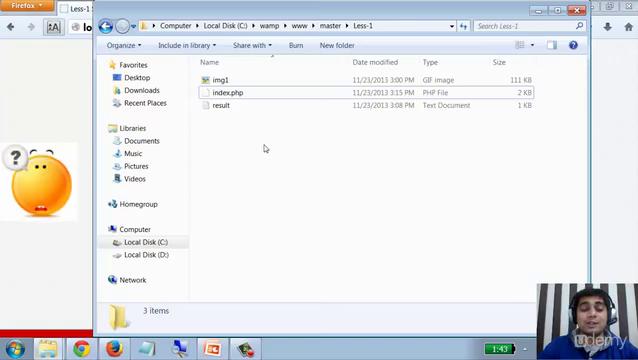
click(573, 10)
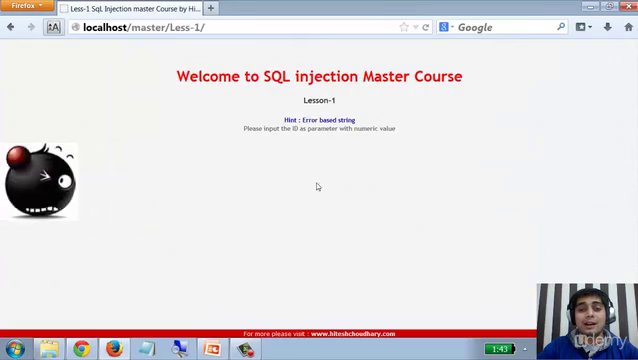